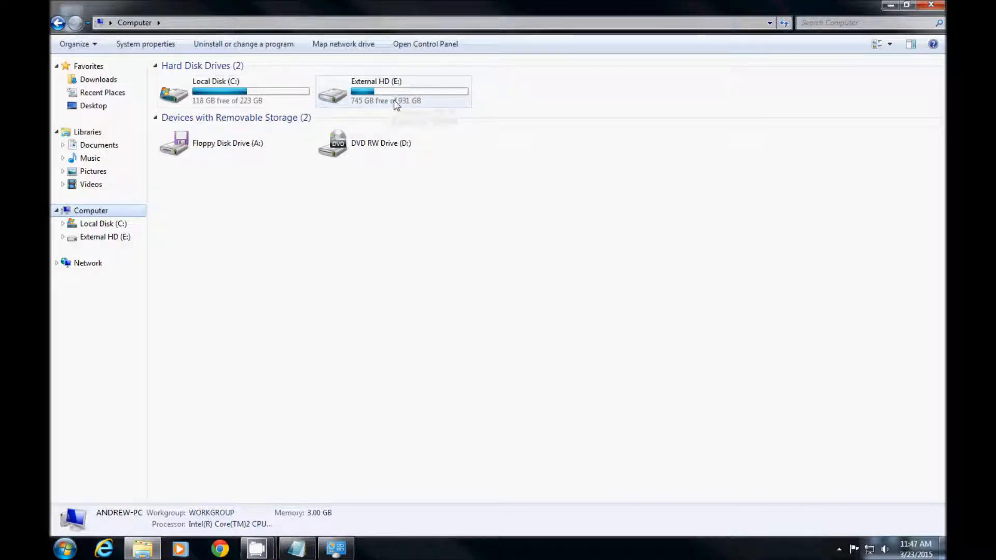
# Step: Rename the external hard drive (E:) as Backup and close the Computer window
pyautogui.moveTo(390, 101)
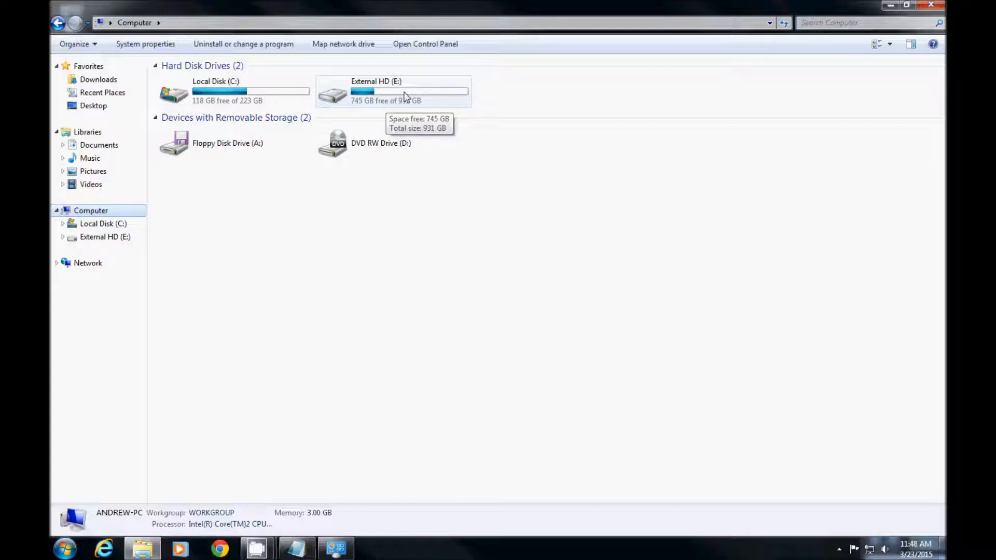
pyautogui.click(369, 82)
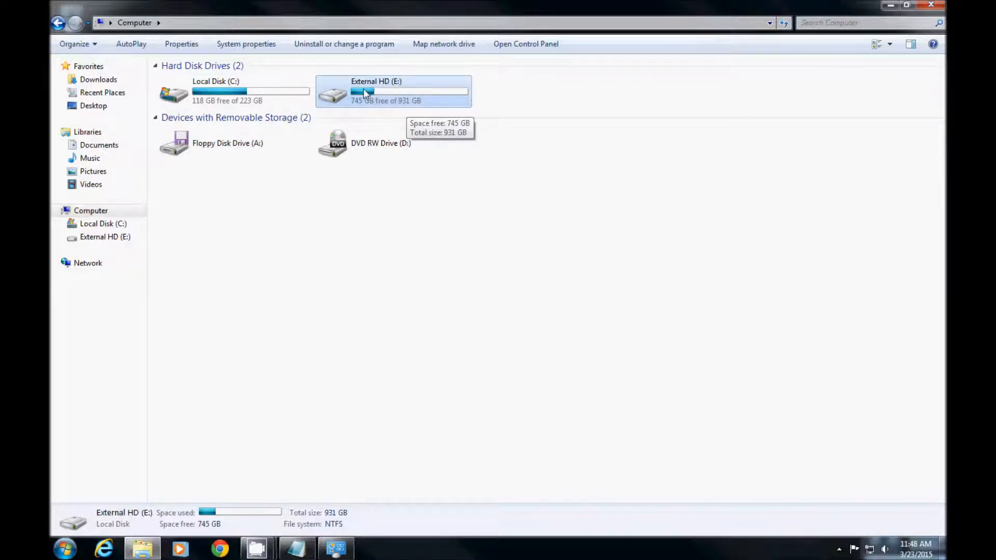
pyautogui.rightClick(381, 88)
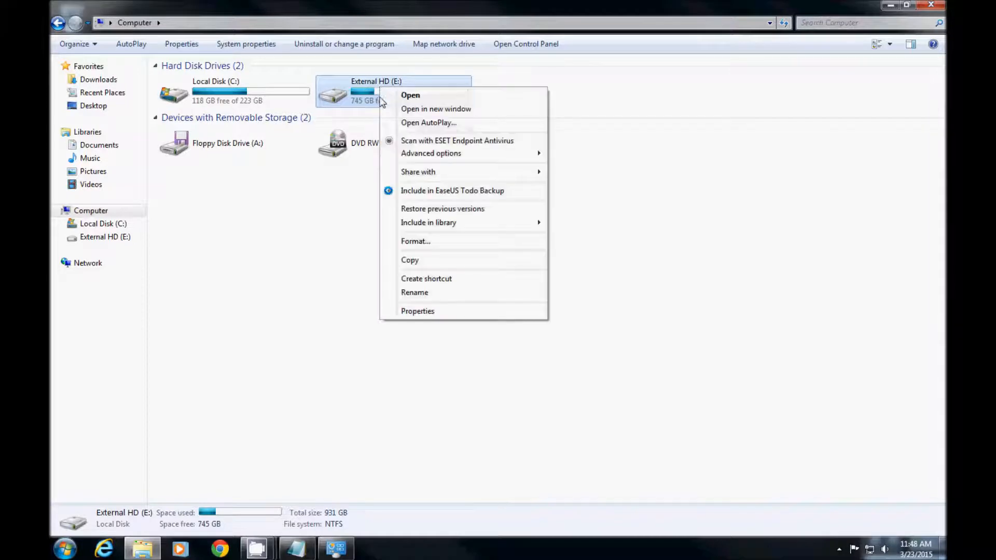
pyautogui.click(430, 298)
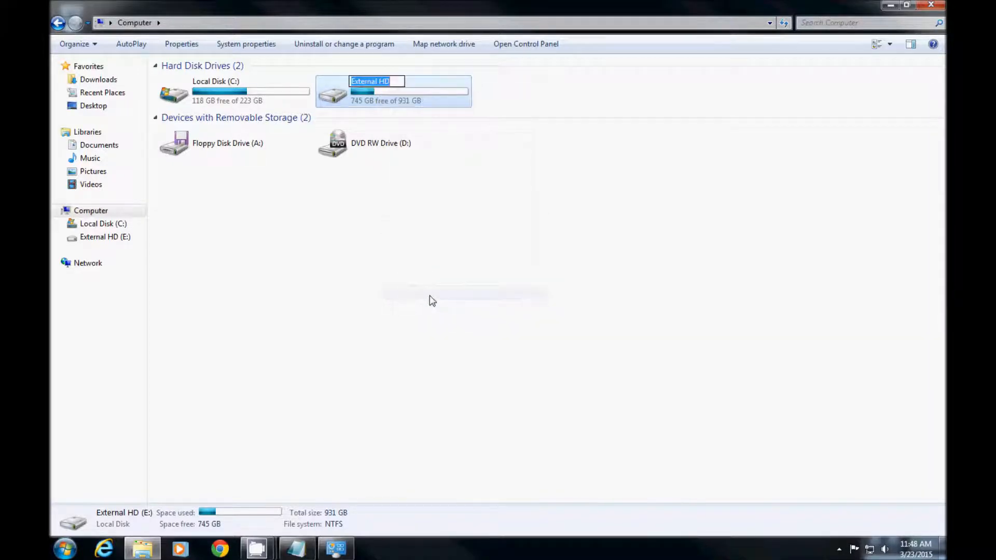
pyautogui.write('Backup')
pyautogui.press('Return')
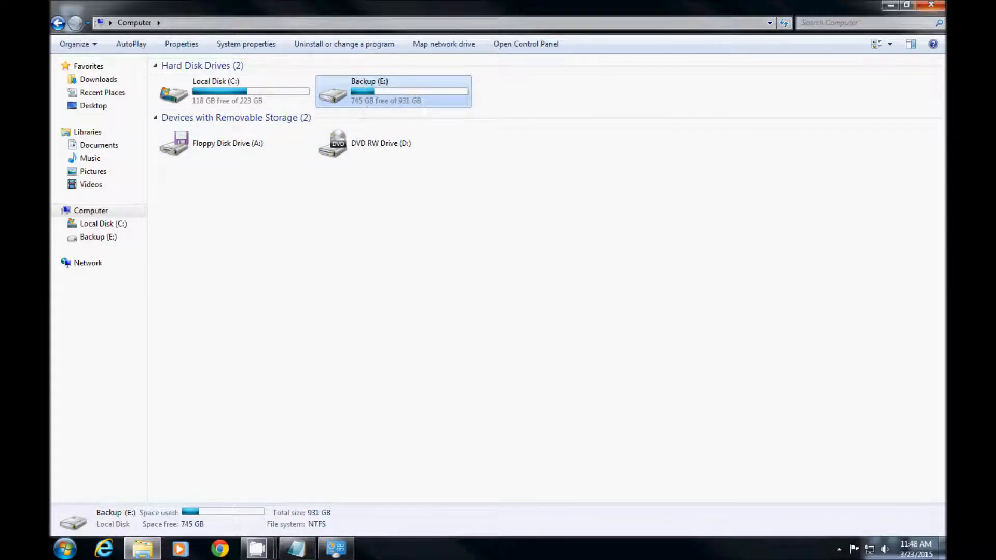
pyautogui.click(938, 5)
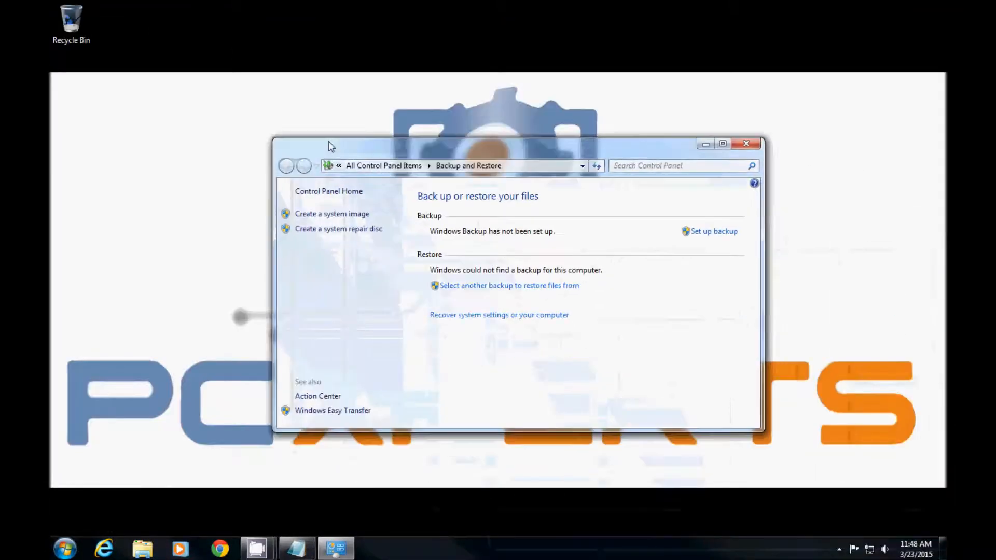
# Step: Reposition the Backup and Restore window, search the computer's programs for "backup", and dismiss the search
pyautogui.moveTo(329, 141); pyautogui.dragTo(310, 94)
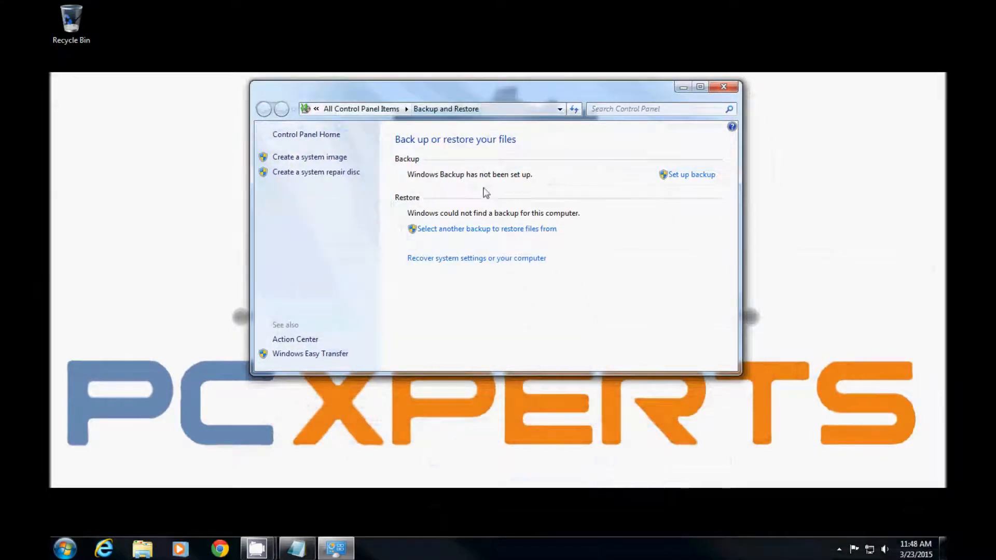
pyautogui.click(78, 548)
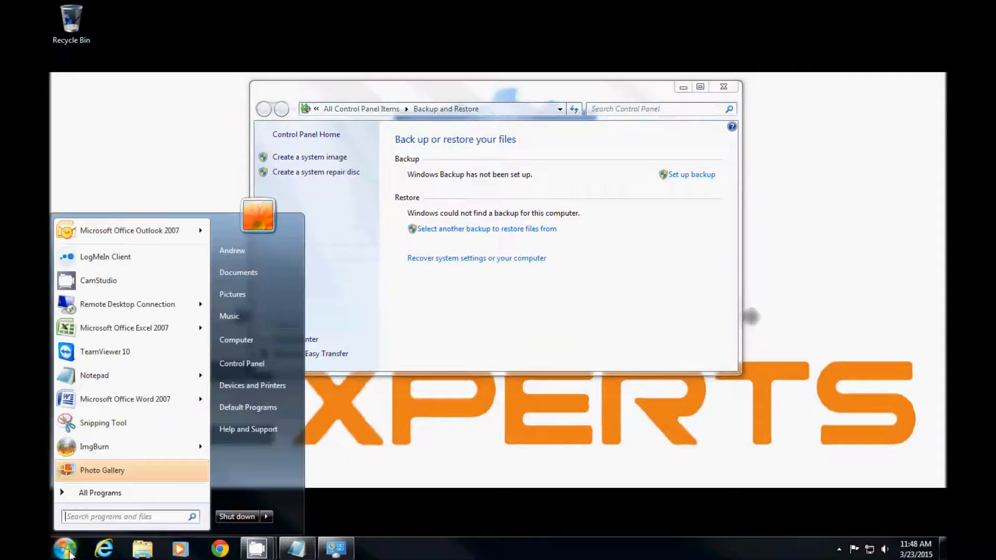
pyautogui.click(151, 516)
pyautogui.write('backup')
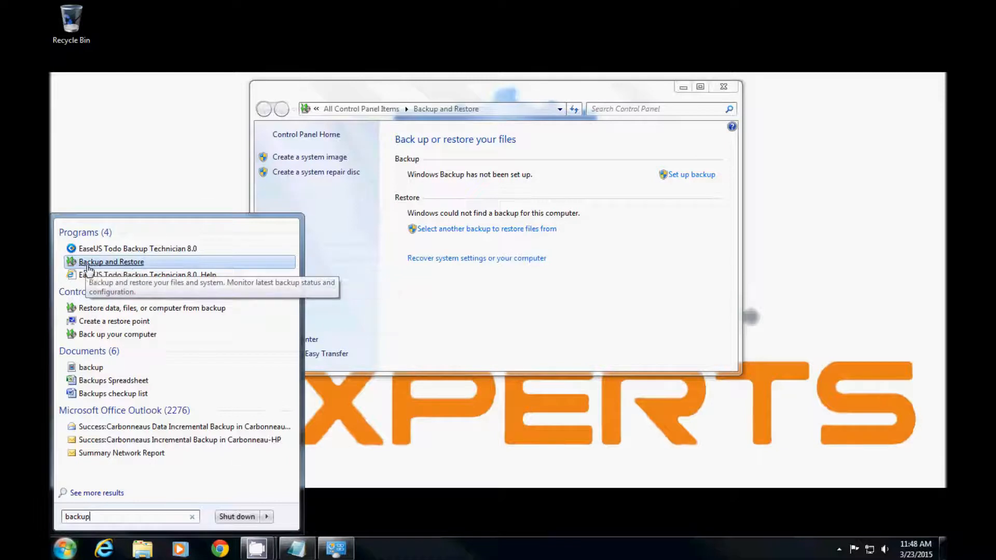
pyautogui.click(372, 294)
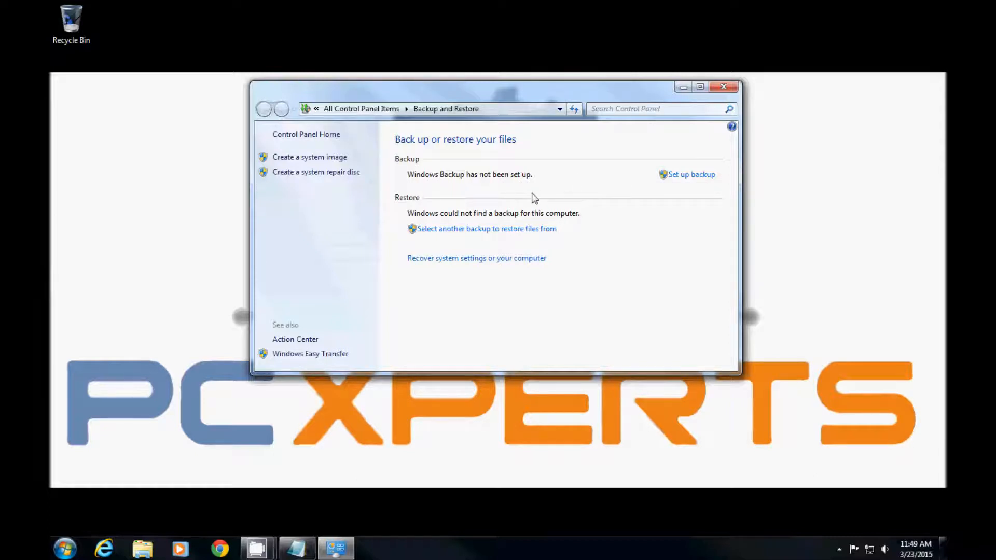
# Step: Start setting up a backup to the Backup (E:) drive with the Let me choose option for its contents
pyautogui.click(685, 177)
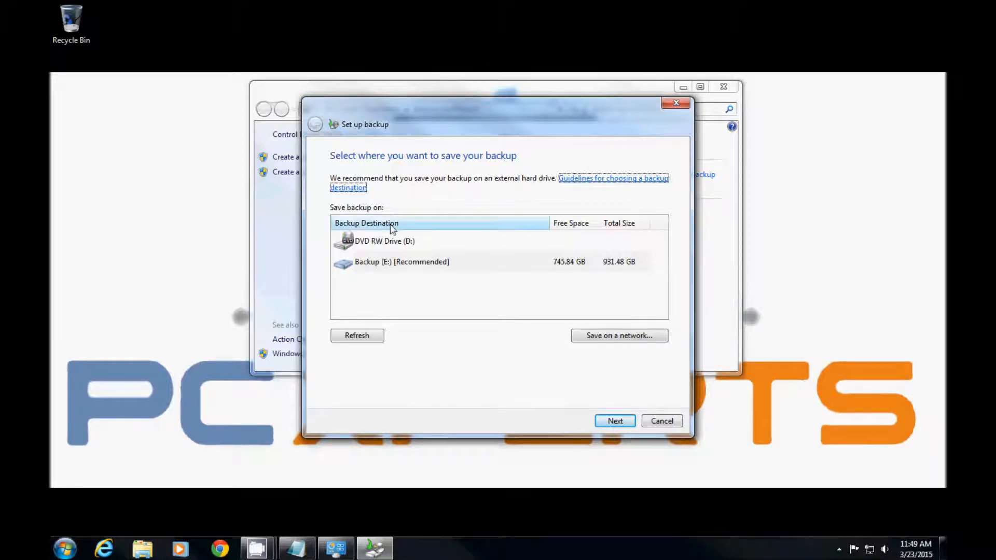
pyautogui.click(377, 267)
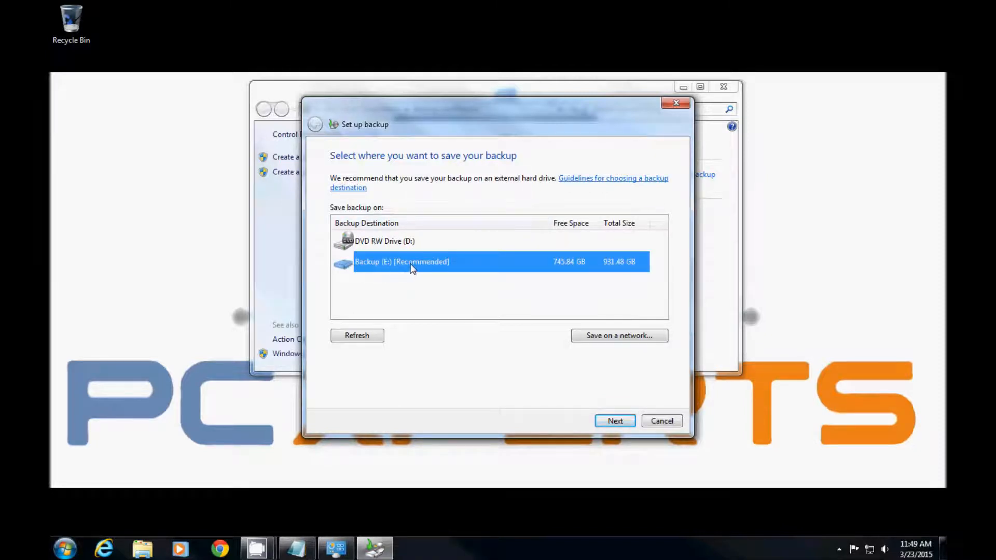
pyautogui.click(622, 422)
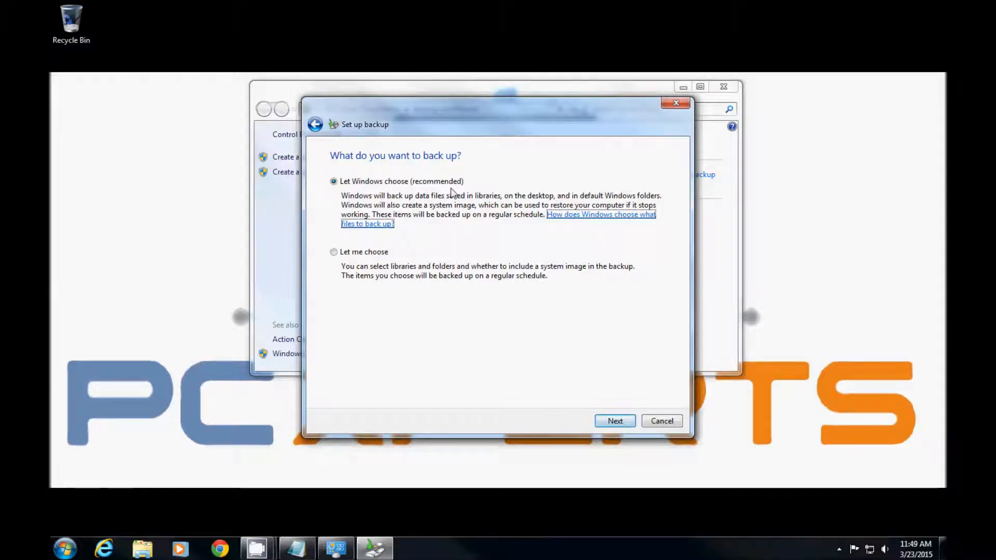
pyautogui.click(368, 254)
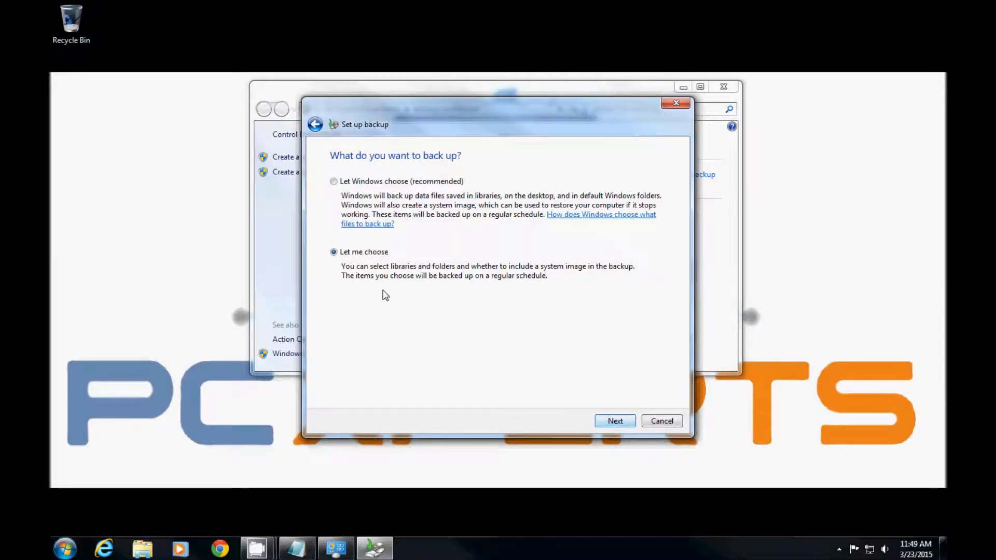
pyautogui.click(612, 424)
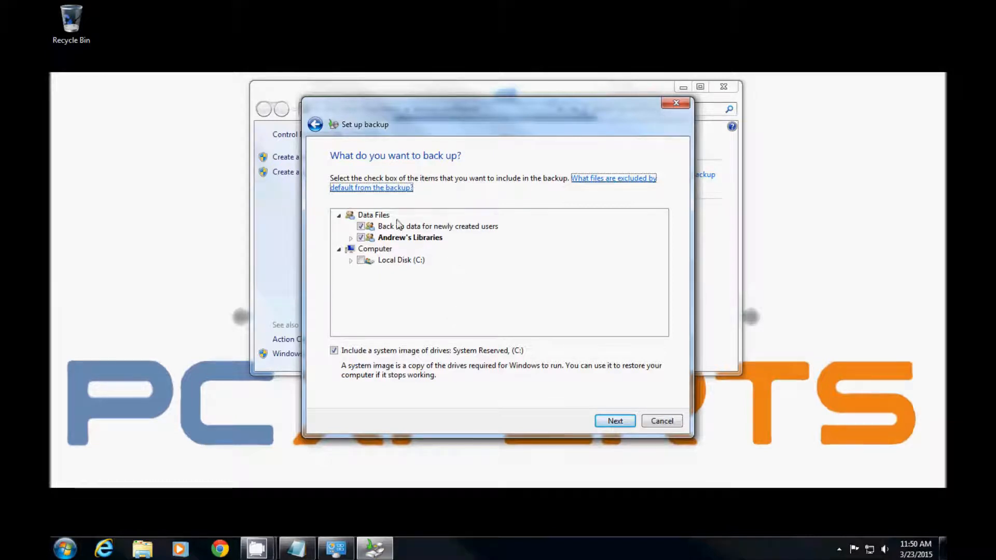
# Step: Expand Local Disk (C:) and include the Autodesk, PerfLogs and Program Files folders in the backup
pyautogui.click(398, 236)
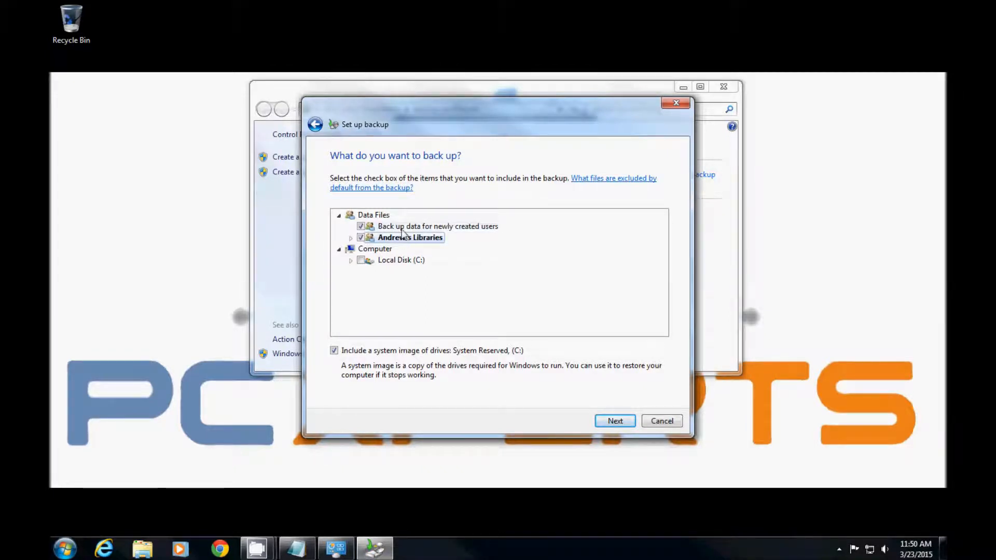
pyautogui.click(350, 261)
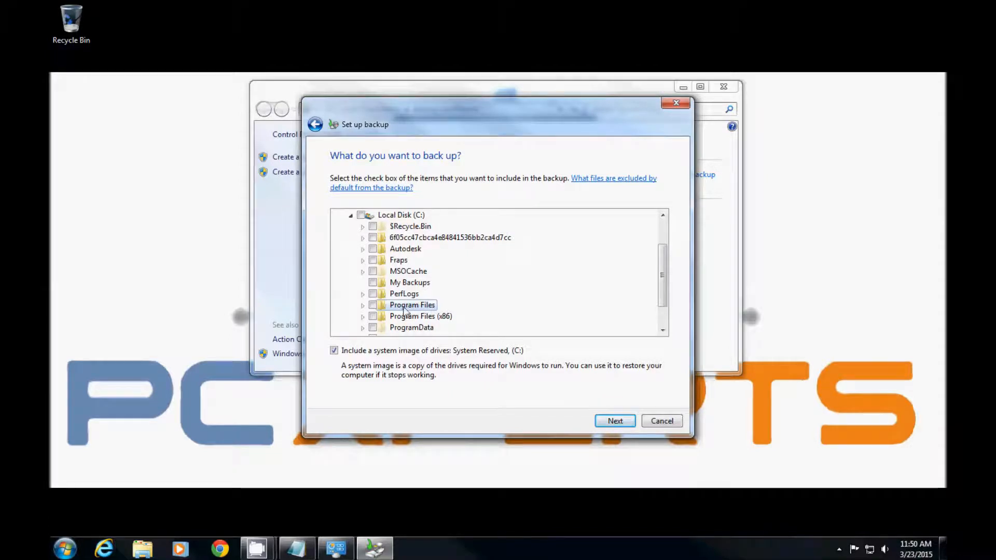
pyautogui.click(373, 308)
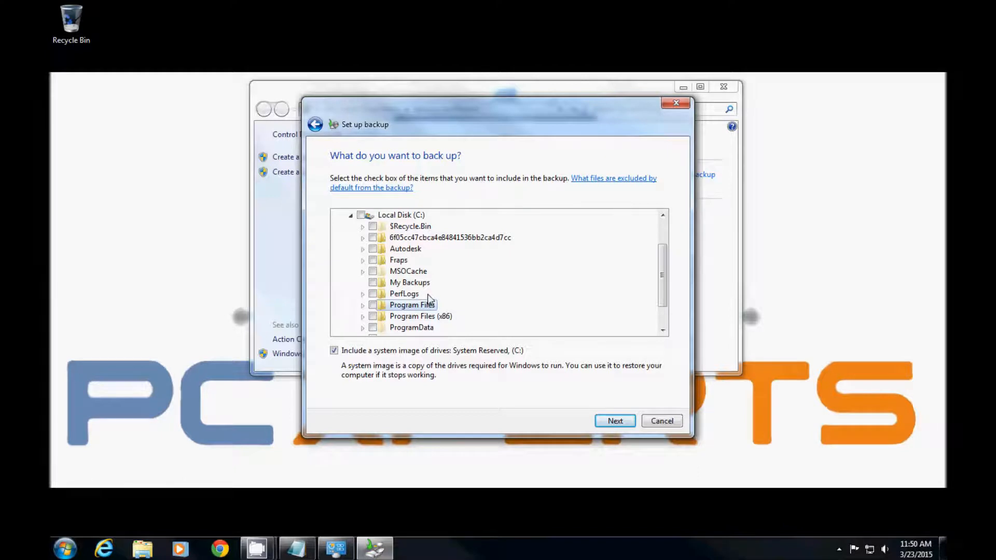
pyautogui.scroll(-1, 428, 294)
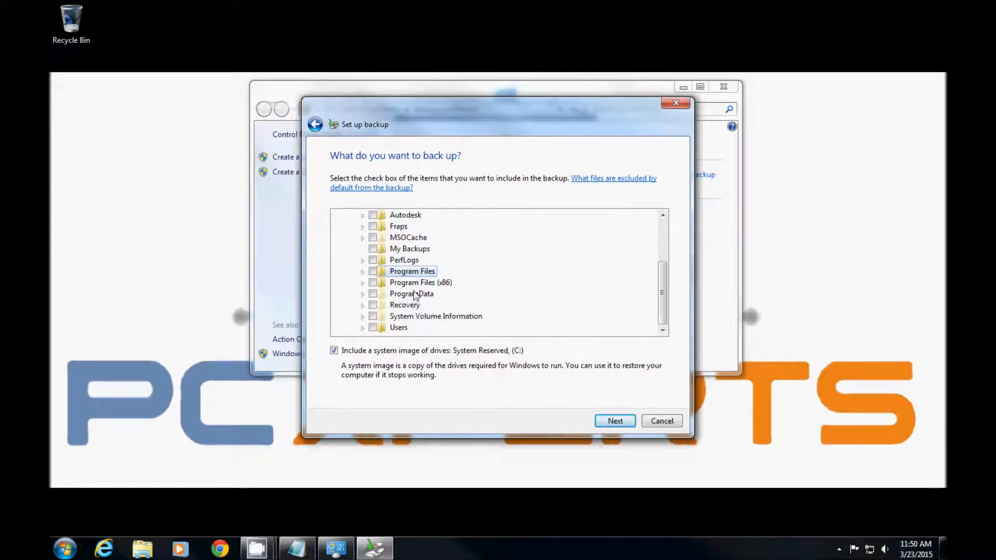
pyautogui.click(374, 271)
pyautogui.click(373, 328)
pyautogui.scroll(1, 376, 269)
pyautogui.click(373, 248)
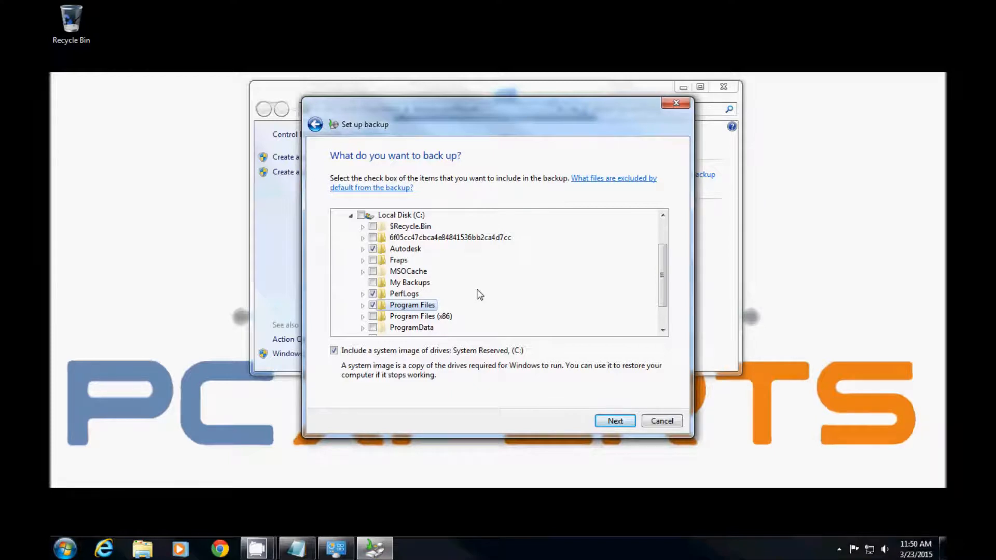
# Step: Clear all folder selections on Local Disk (C:), look through the backup items, and cancel the backup setup
pyautogui.click(366, 217)
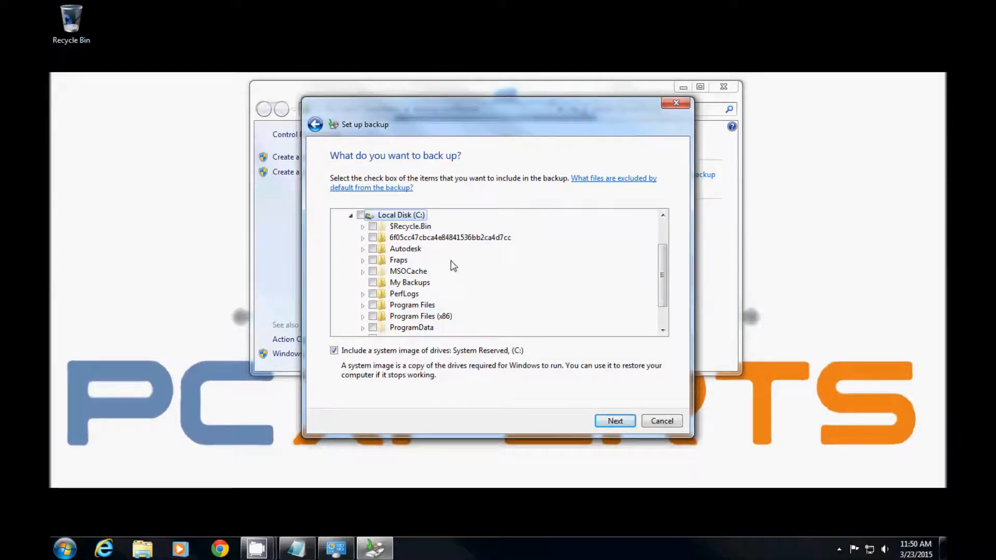
pyautogui.scroll(-1, 453, 266)
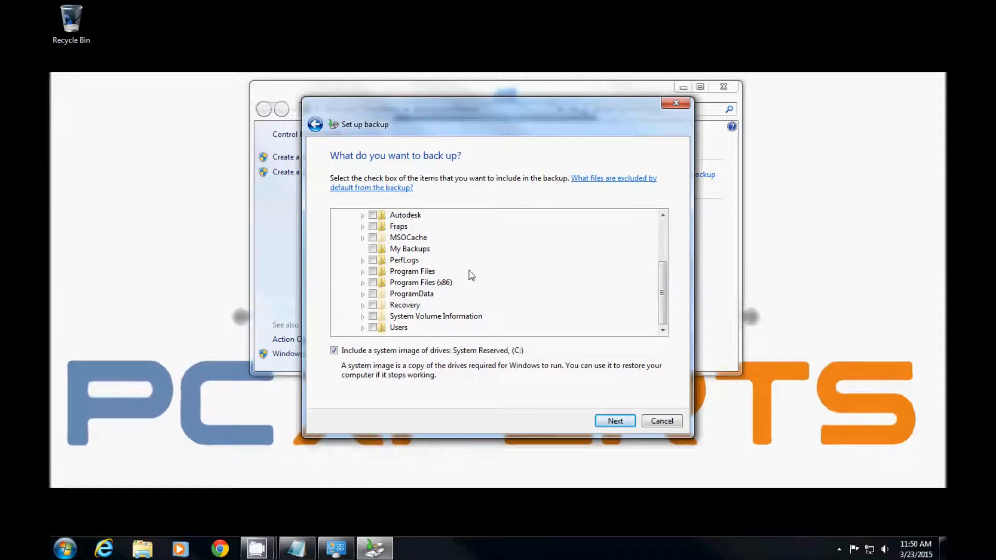
pyautogui.scroll(2, 460, 263)
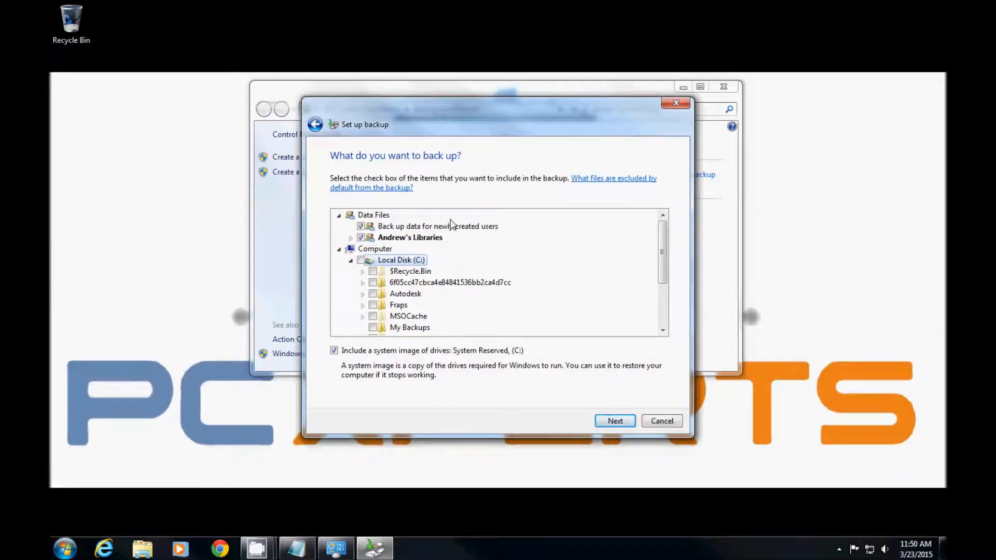
pyautogui.scroll(-2, 449, 236)
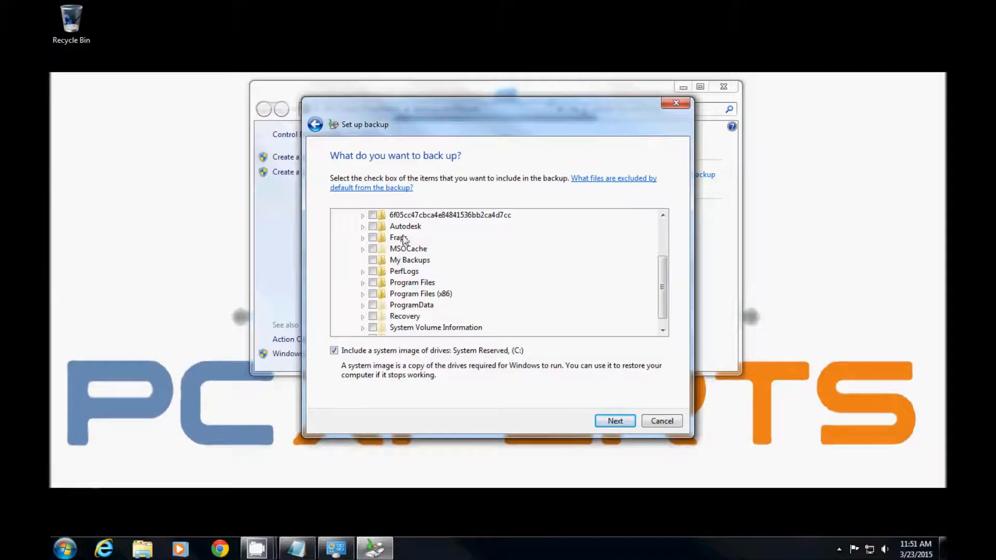
pyautogui.scroll(2, 409, 253)
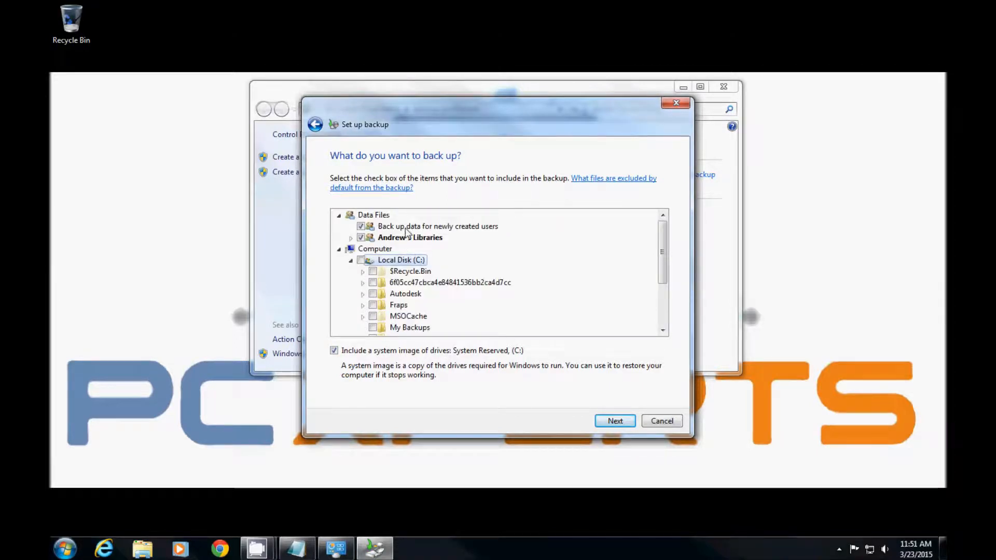
pyautogui.scroll(-2, 406, 239)
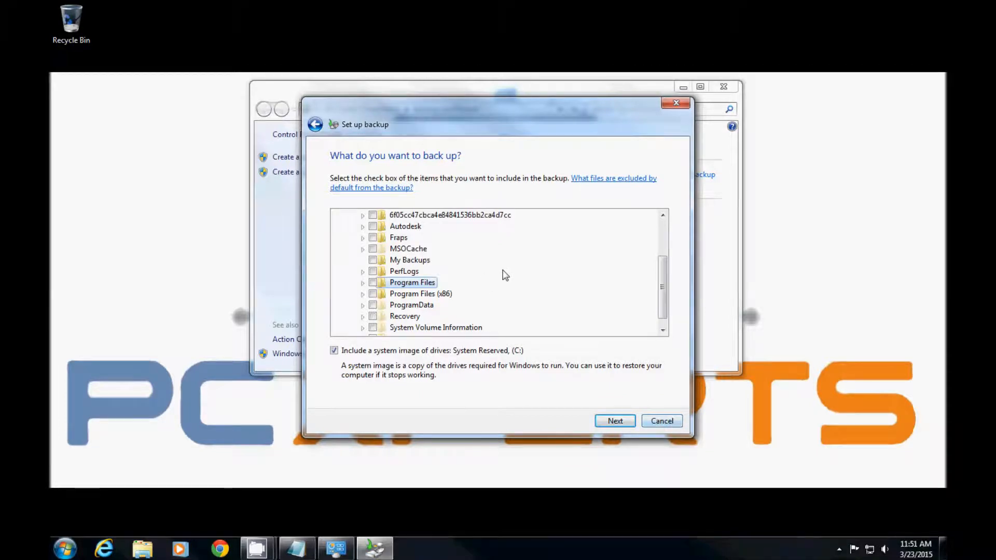
pyautogui.click(656, 425)
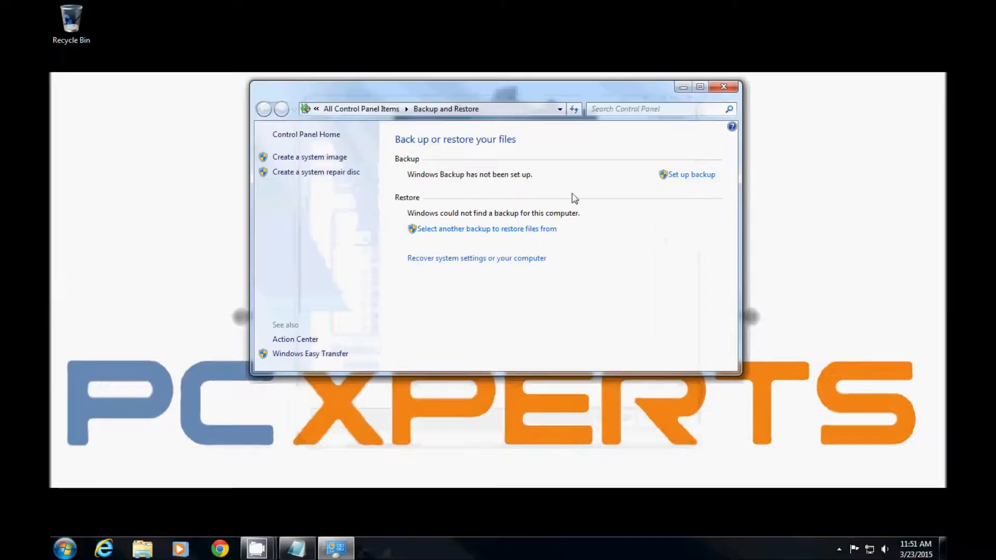
# Step: Set up a backup to the Backup (E:) drive and let Windows choose what to back up
pyautogui.click(673, 182)
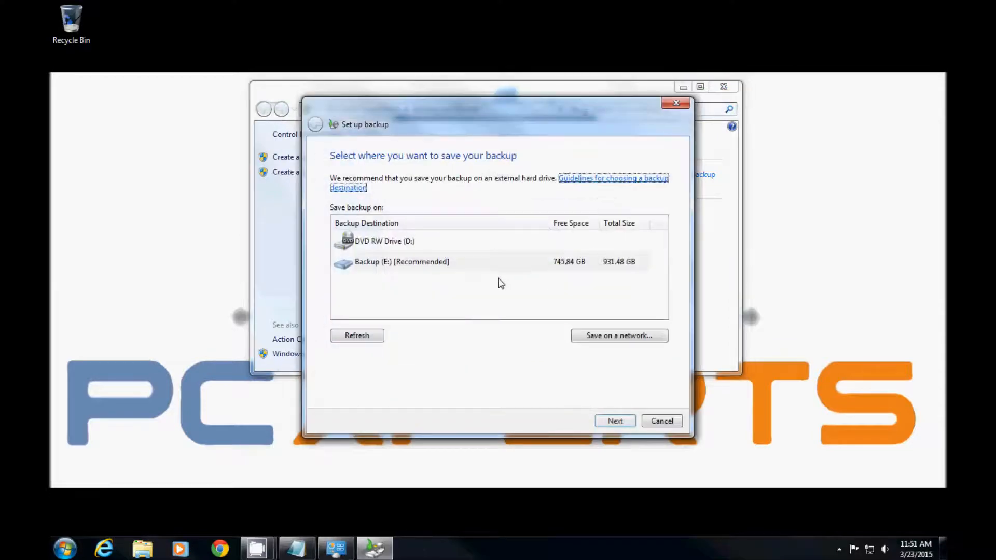
pyautogui.click(612, 420)
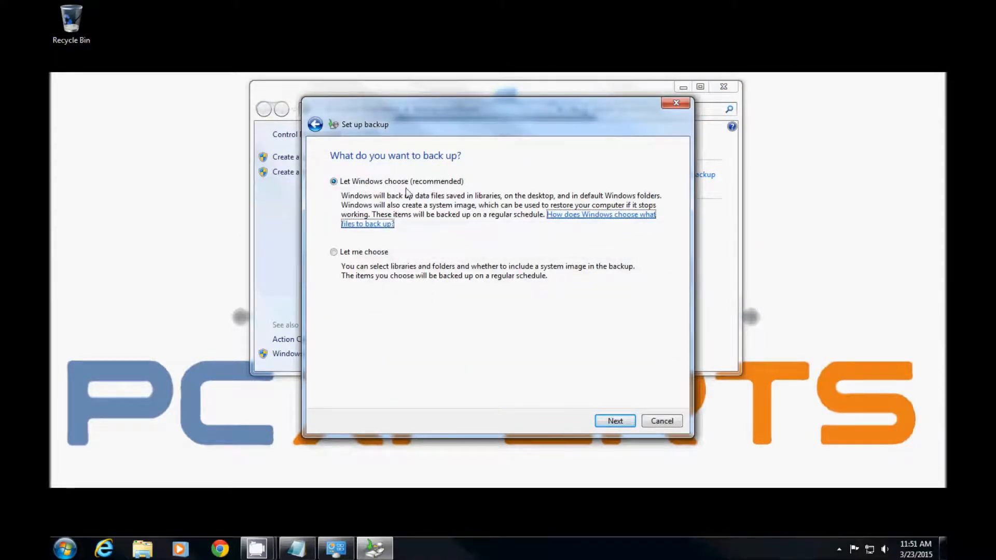
pyautogui.click(616, 421)
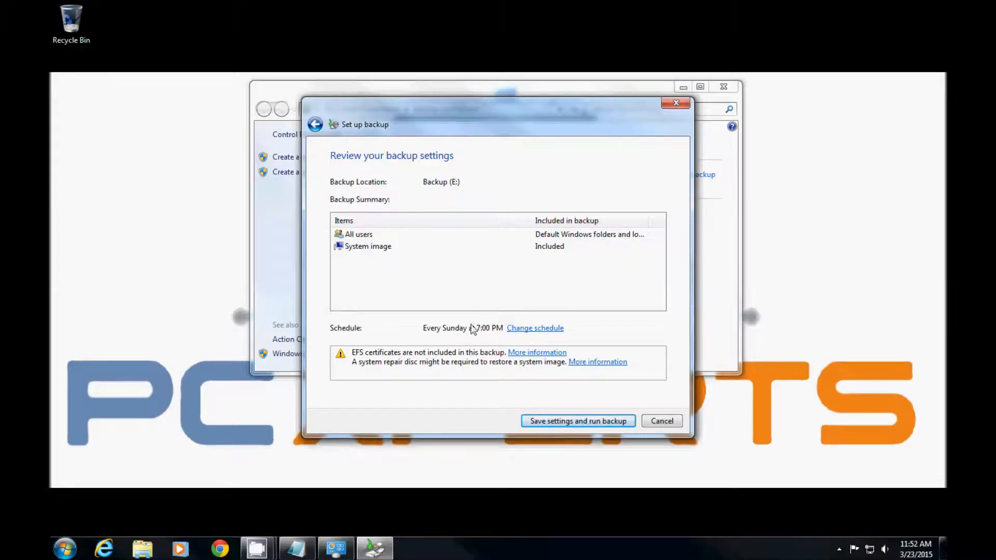
# Step: Open the backup schedule settings and look through the frequency and day options, keeping Weekly and Sunday
pyautogui.click(533, 331)
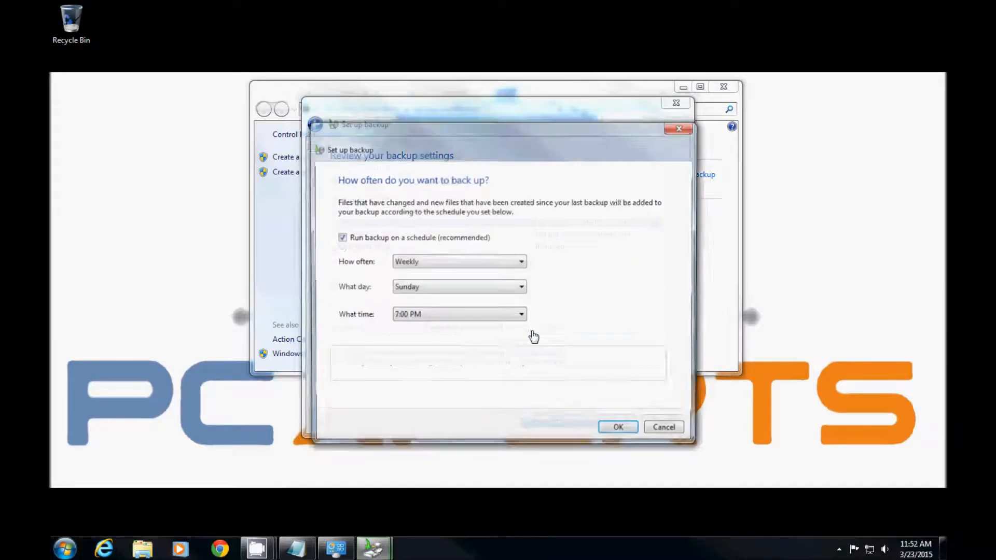
pyautogui.click(460, 264)
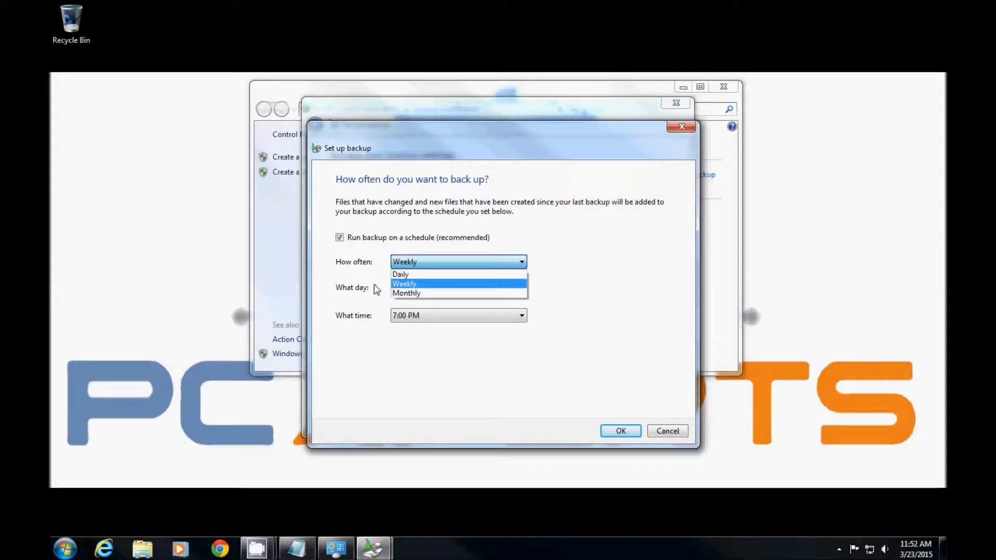
pyautogui.click(412, 283)
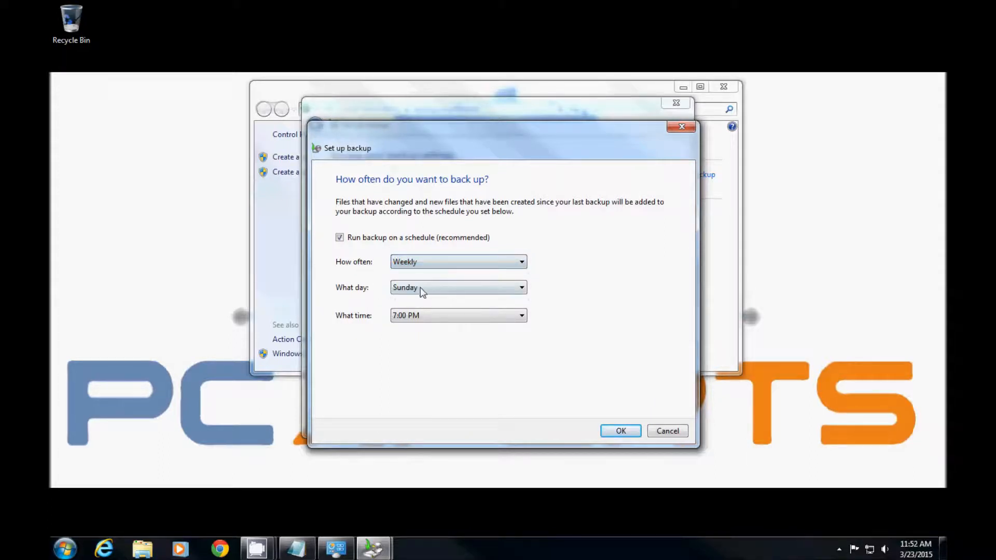
pyautogui.click(403, 288)
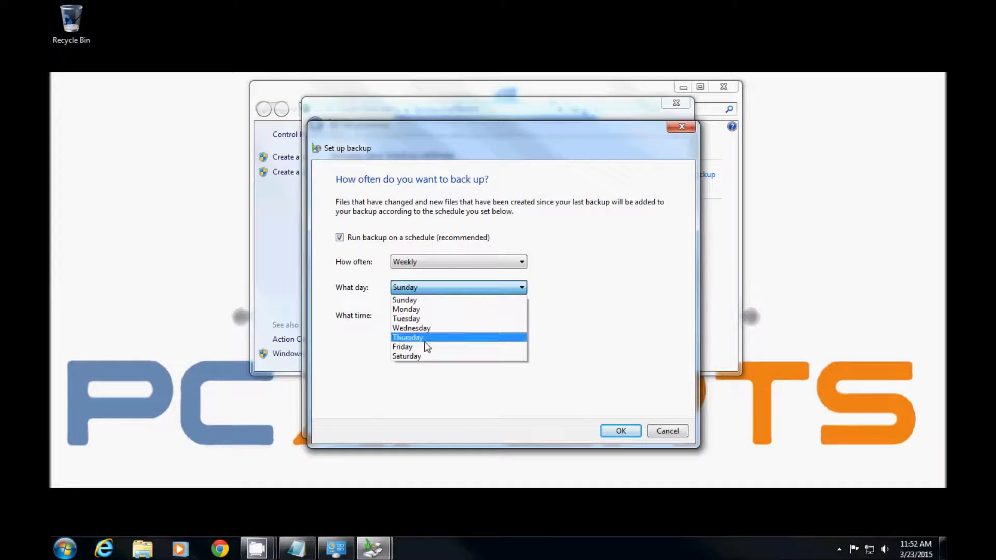
pyautogui.click(393, 369)
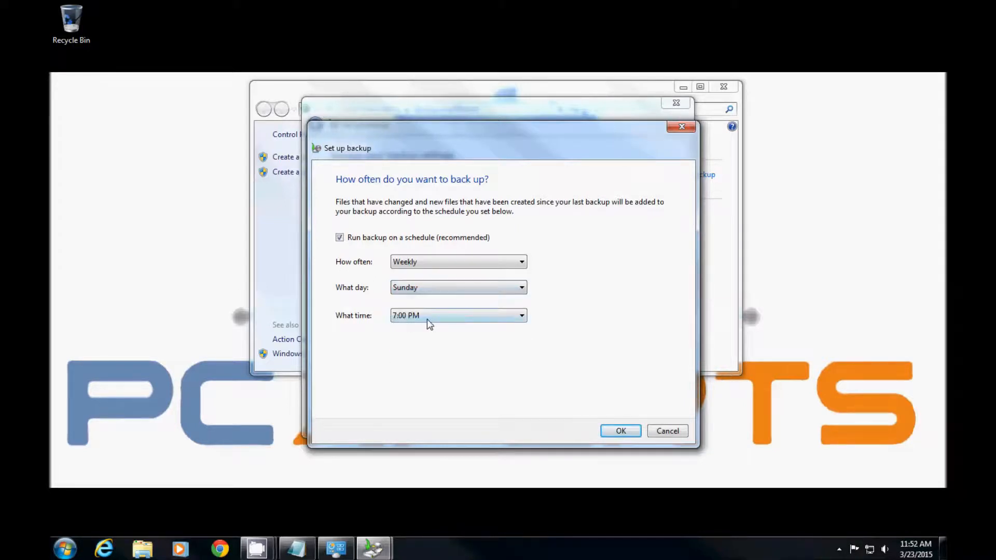
# Step: Schedule the backup to run daily at 3:00 AM, and save the settings and run the backup
pyautogui.click(419, 269)
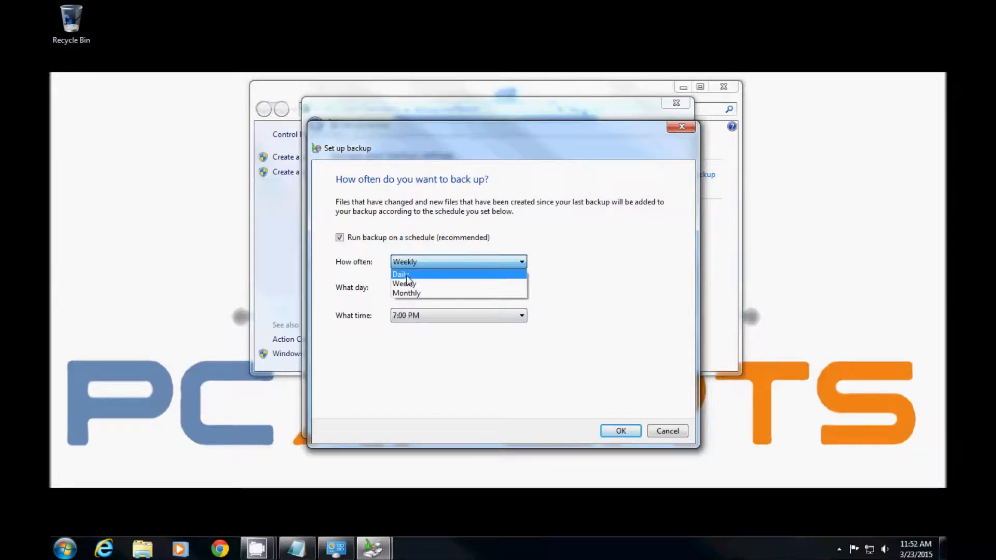
pyautogui.click(418, 275)
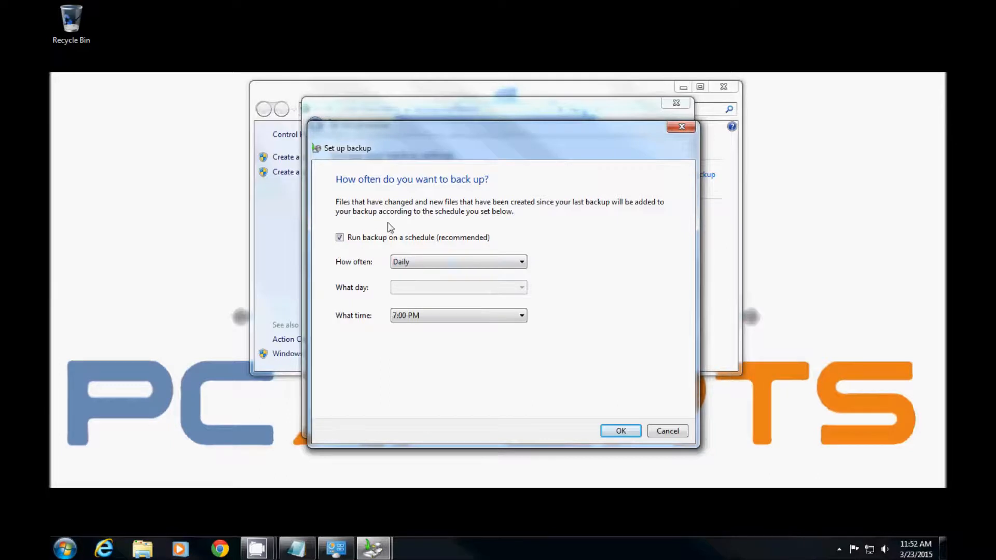
pyautogui.click(396, 320)
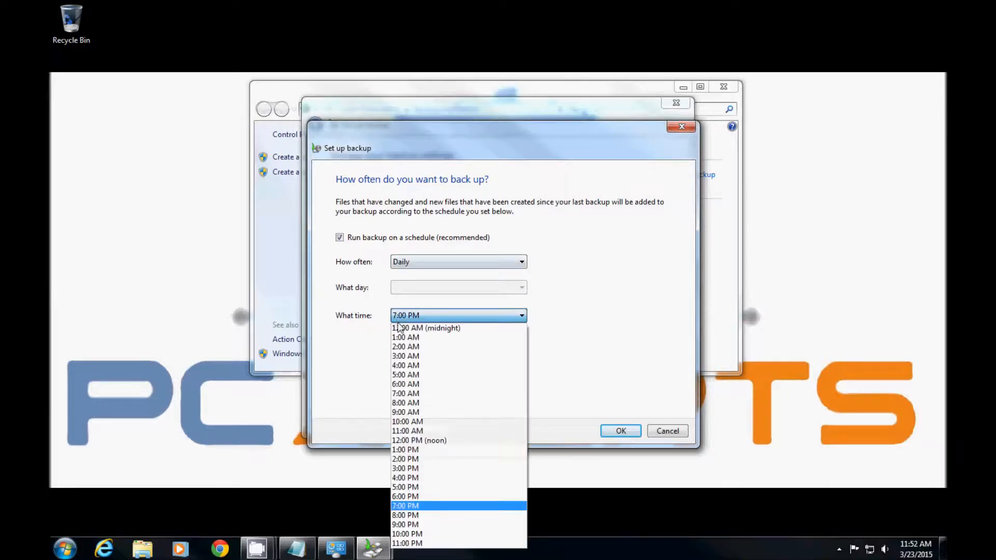
pyautogui.click(406, 356)
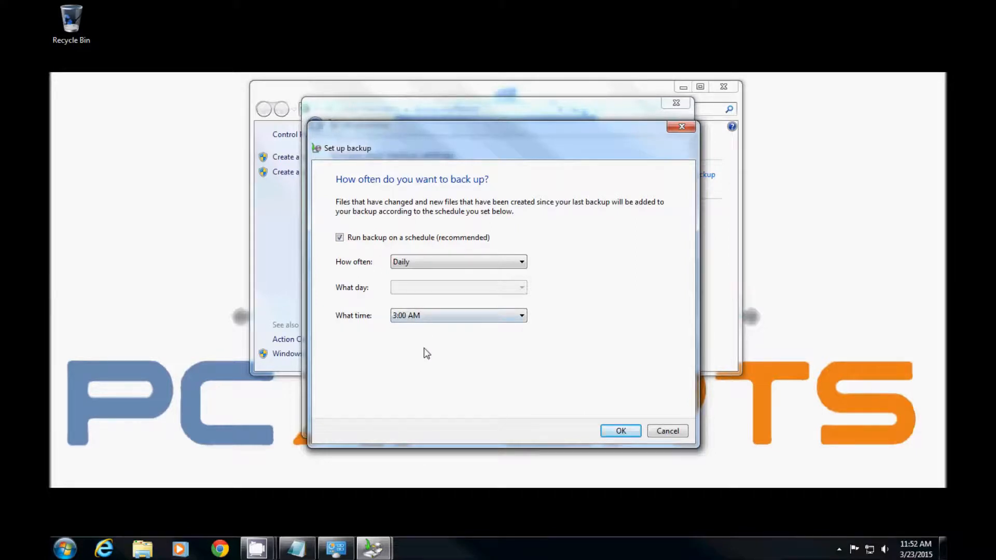
pyautogui.click(622, 434)
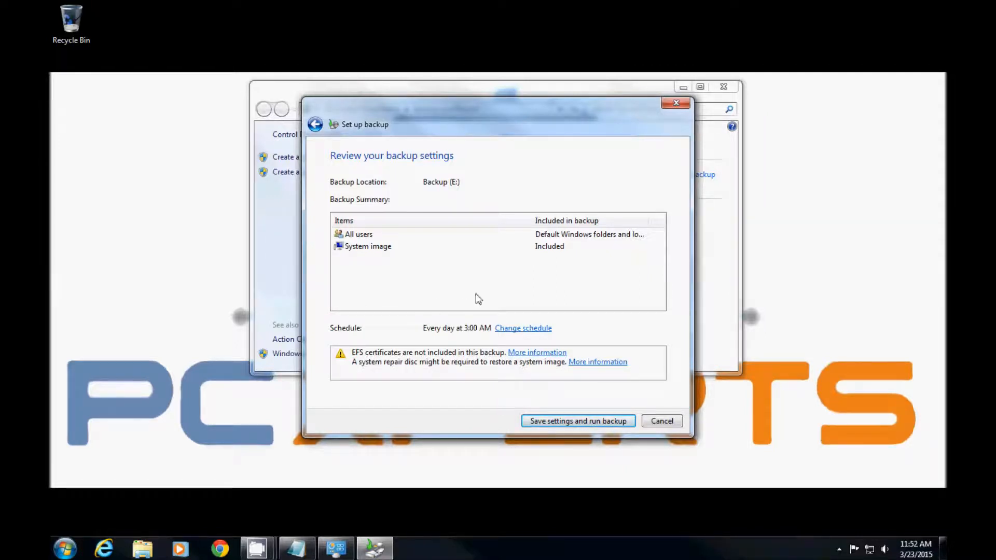
pyautogui.click(563, 425)
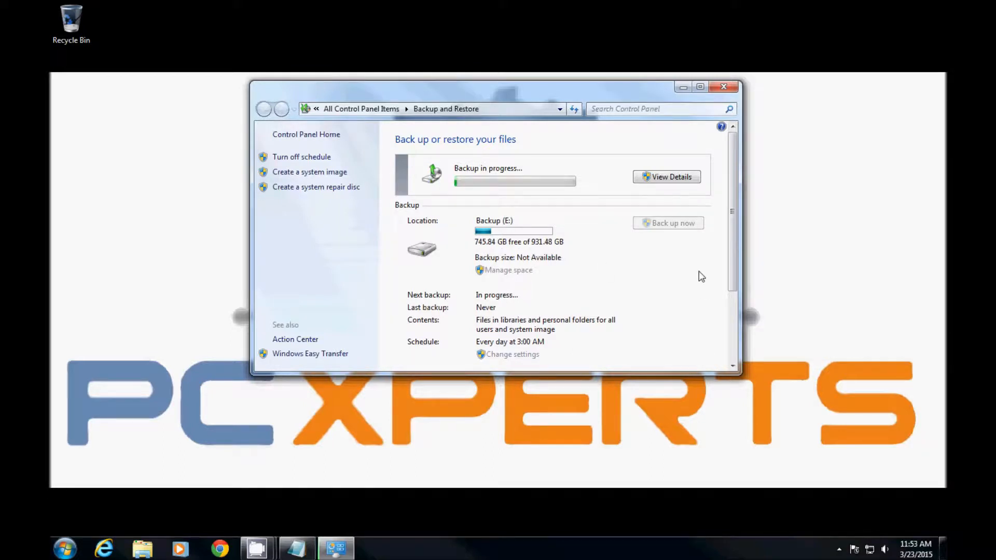
# Step: View the details of the running backup, stop it, and close its progress window
pyautogui.moveTo(732, 275); pyautogui.dragTo(739, 301)
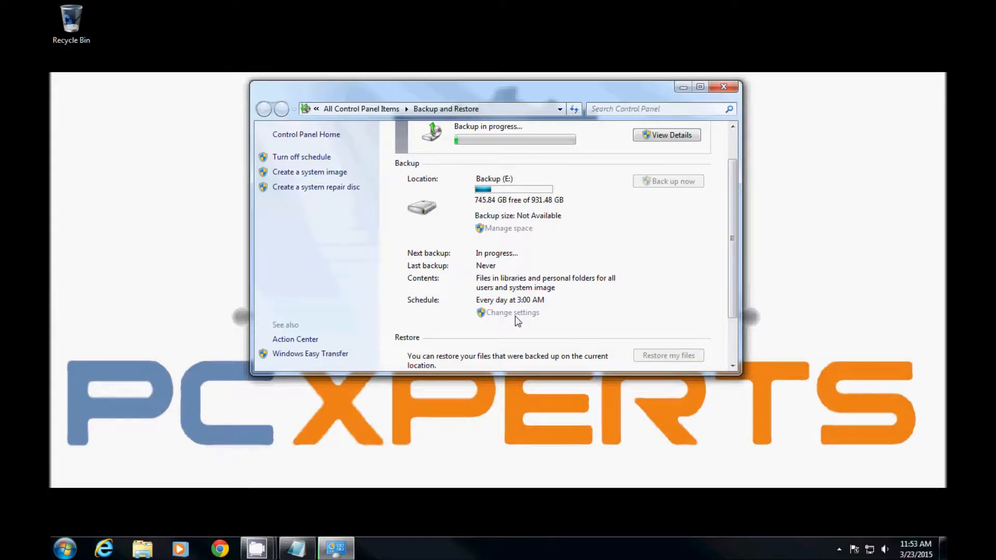
pyautogui.scroll(-2, 544, 304)
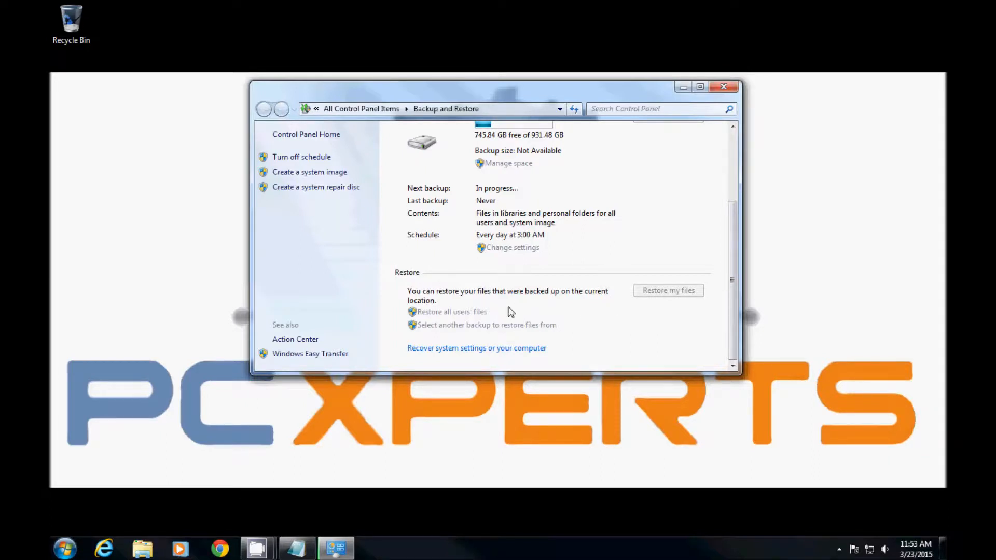
pyautogui.scroll(1, 523, 323)
pyautogui.scroll(2, 522, 322)
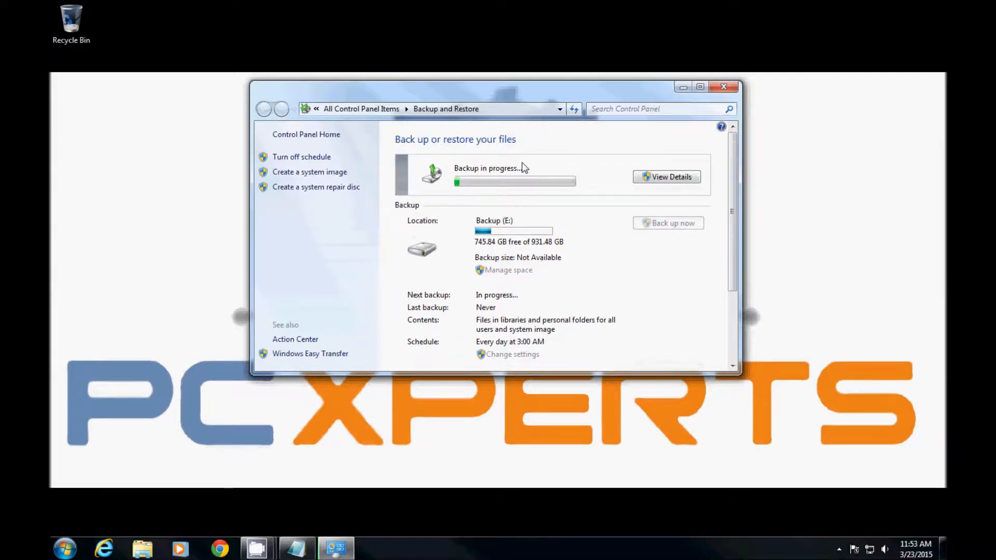
pyautogui.click(668, 182)
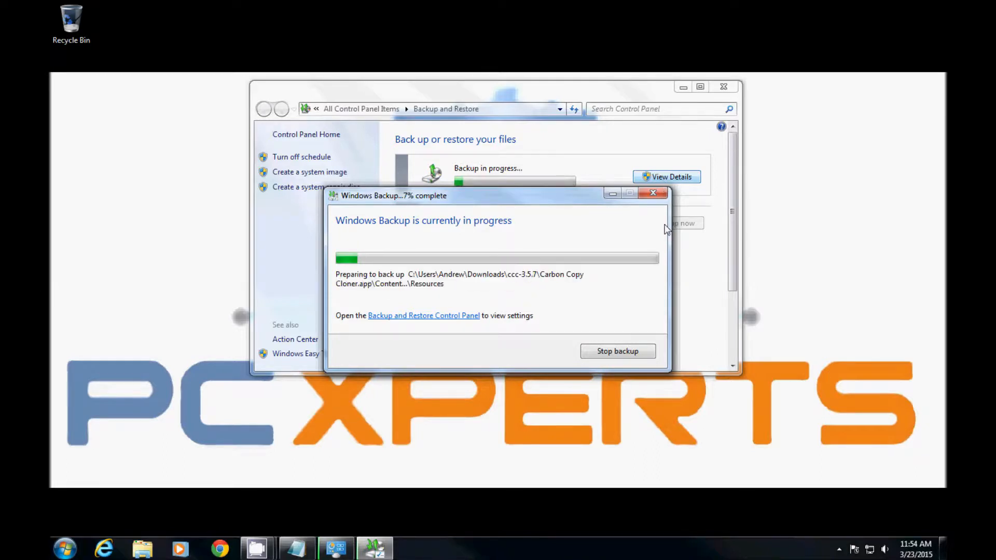
pyautogui.click(617, 351)
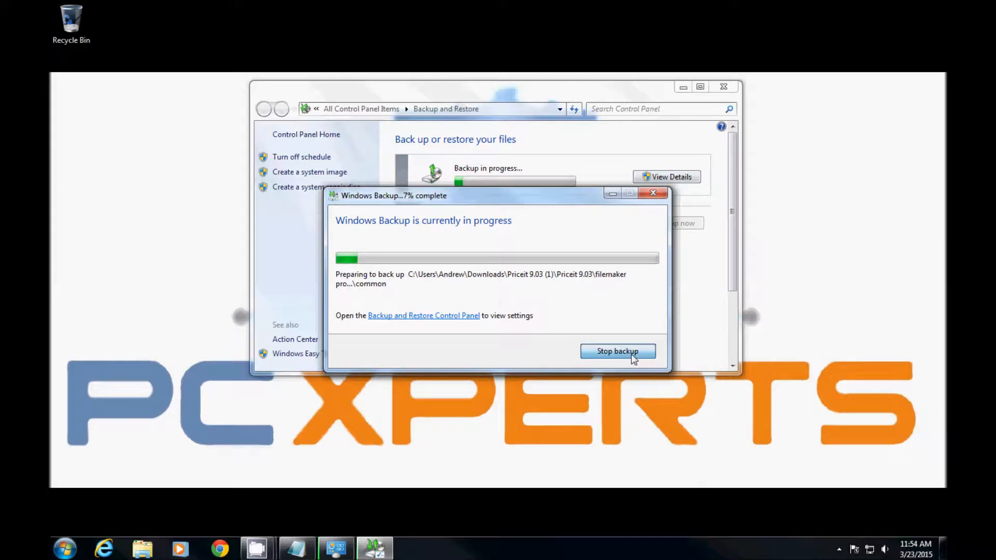
pyautogui.click(529, 327)
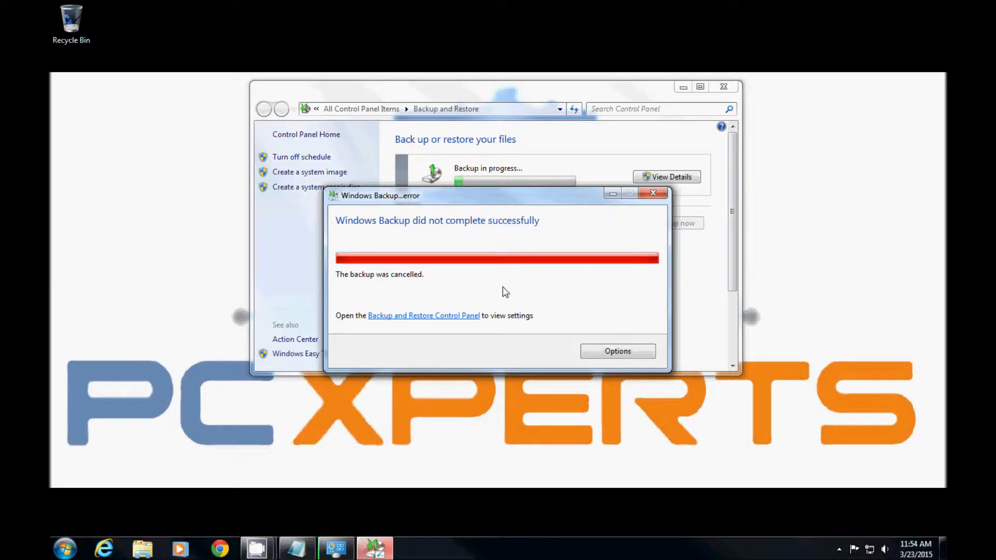
pyautogui.click(654, 194)
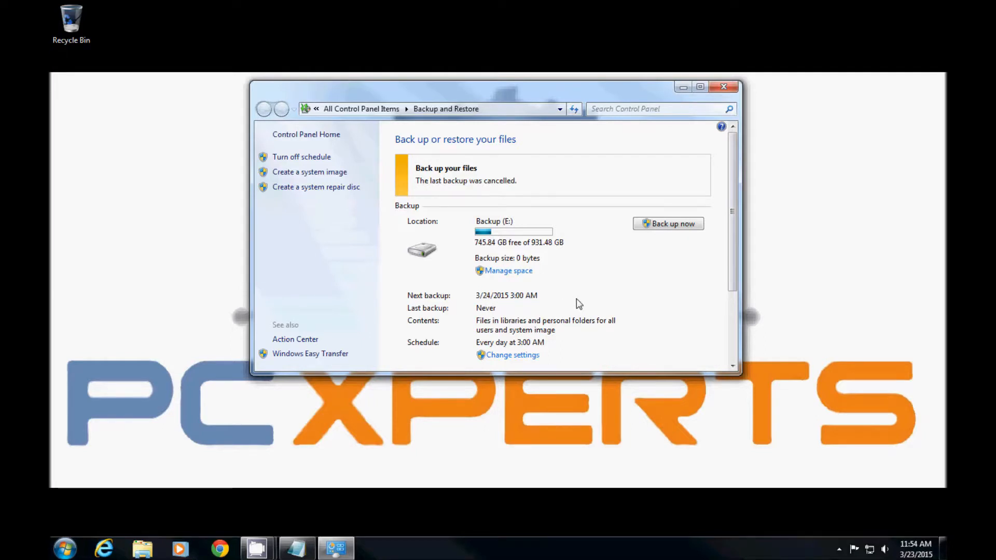
pyautogui.scroll(-3, 727, 287)
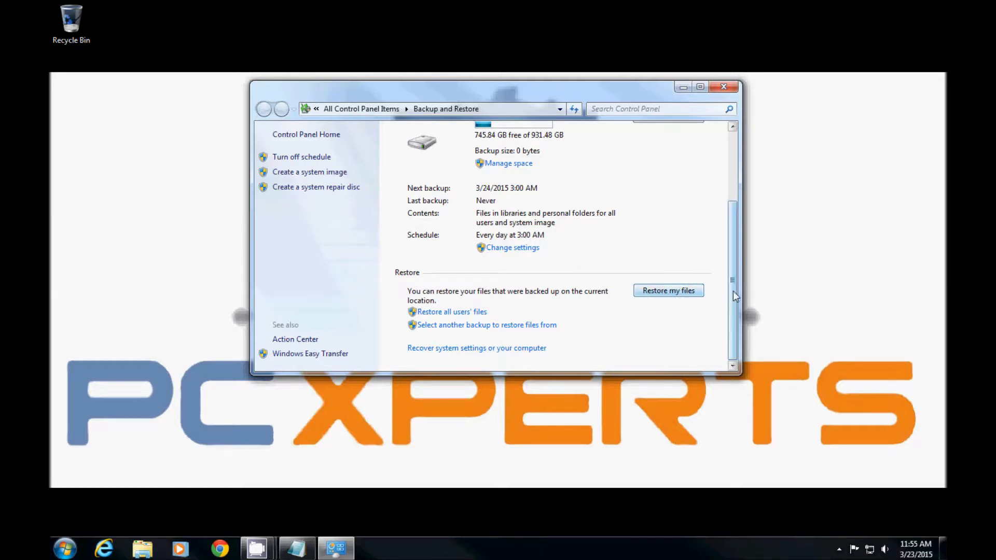
pyautogui.moveTo(733, 291); pyautogui.dragTo(733, 215)
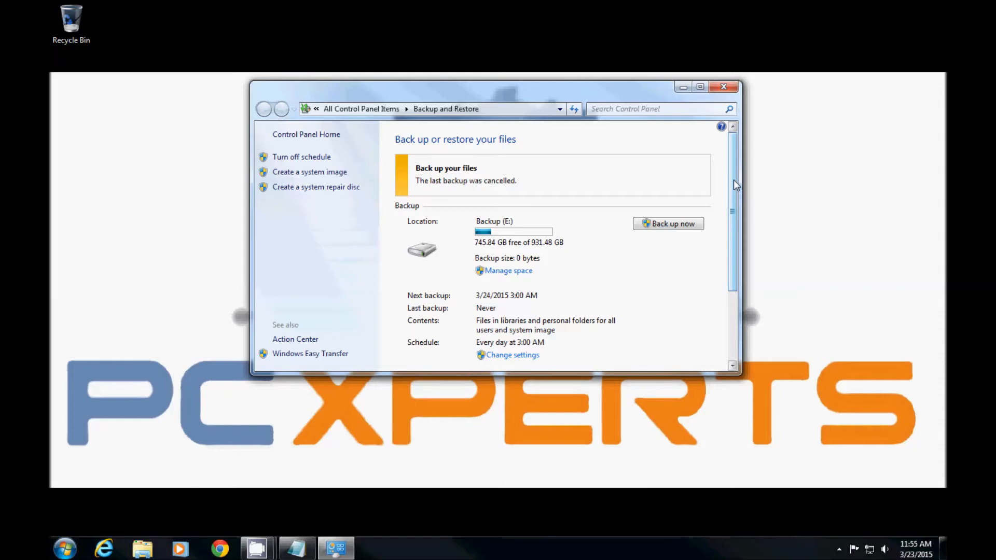
pyautogui.scroll(-4, 733, 179)
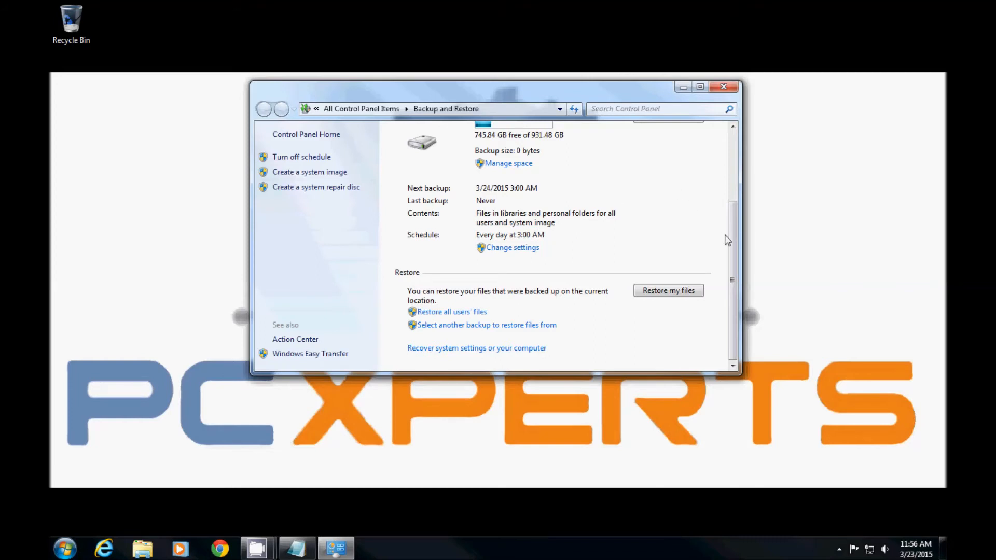
pyautogui.moveTo(731, 235); pyautogui.dragTo(728, 187)
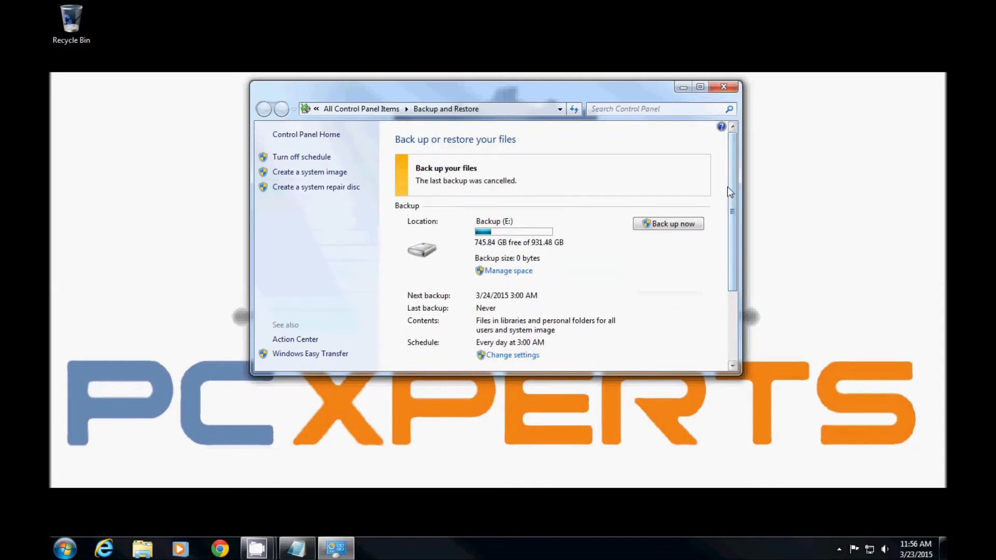